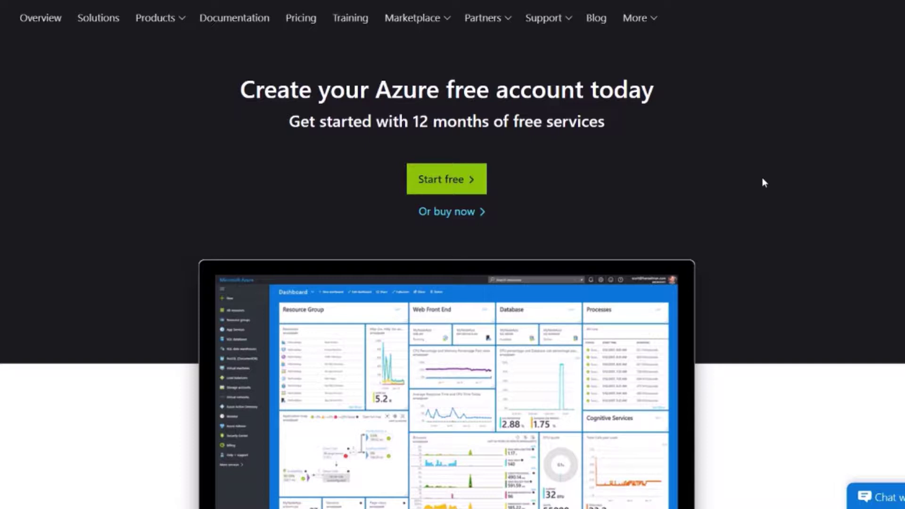
Step: Scroll to the 12-month free products list, highlighting the Always free offer along the way
scroll(740, 179, down, 8)
scroll(742, 181, up, 1)
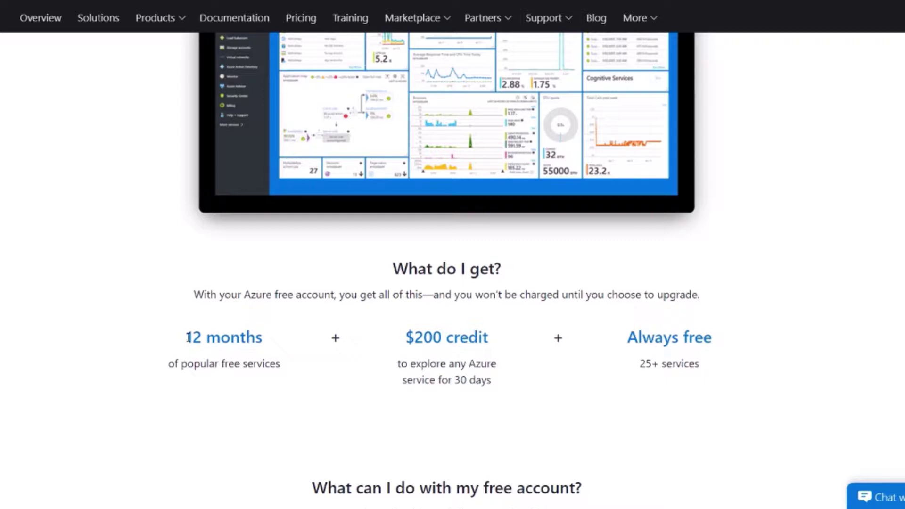
scroll(418, 370, up, 1)
scroll(398, 366, down, 1)
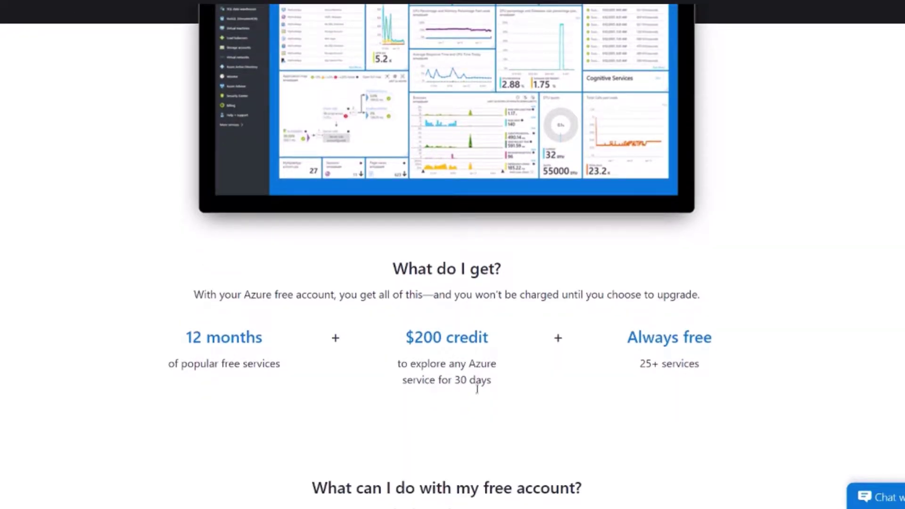
drag(628, 331, 697, 362)
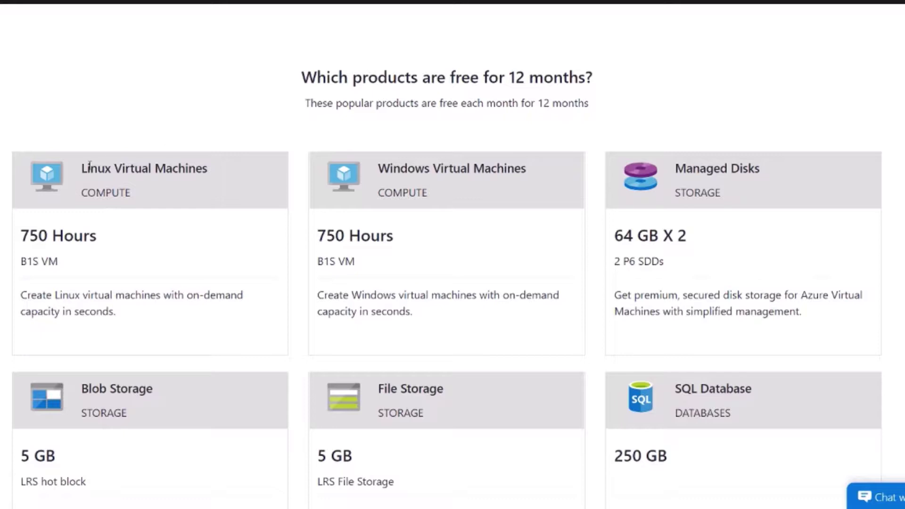
drag(87, 166, 157, 217)
click(158, 216)
scroll(157, 216, down, 3)
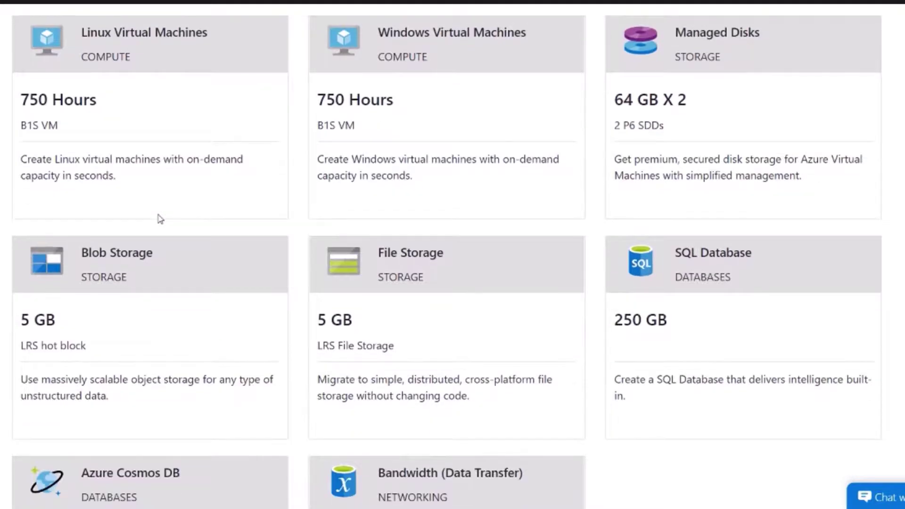
drag(83, 257, 180, 260)
click(190, 264)
drag(382, 253, 468, 260)
scroll(696, 253, down, 4)
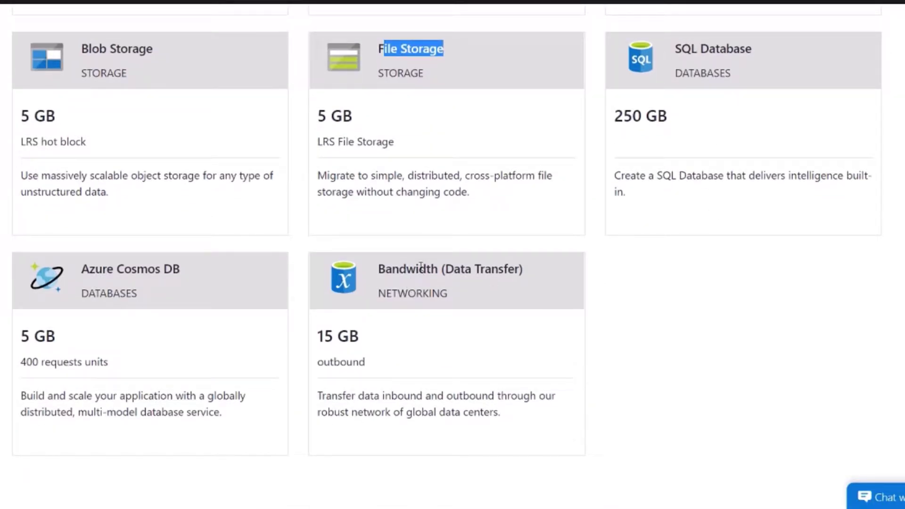
drag(393, 270, 439, 289)
click(512, 340)
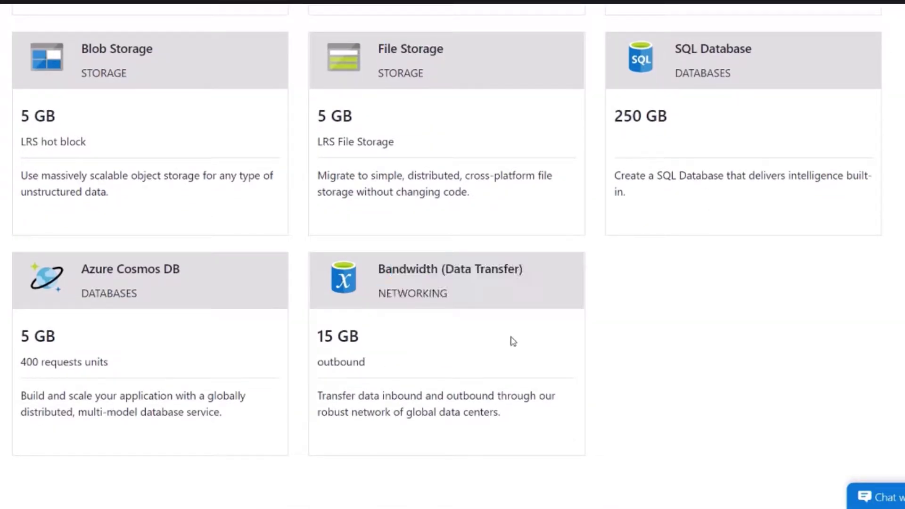
scroll(833, 435, up, 10)
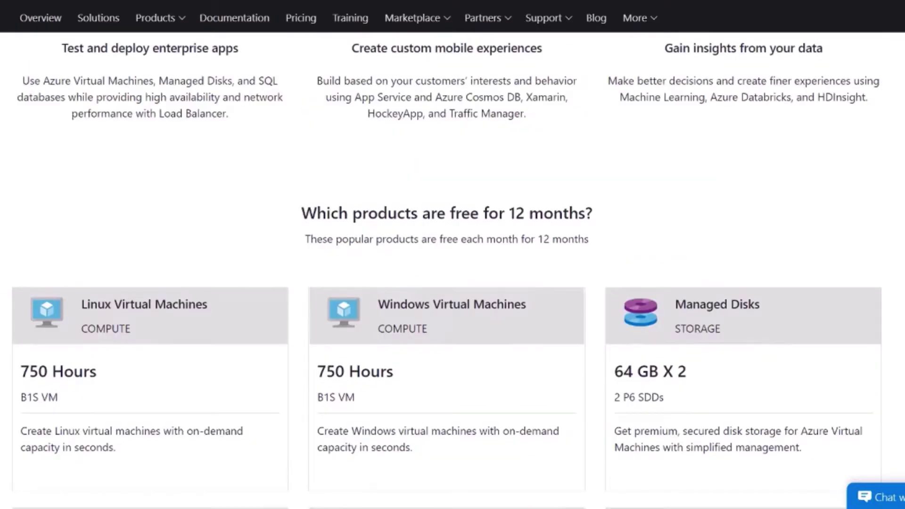
scroll(453, 264, down, 3)
drag(20, 235, 96, 241)
click(96, 241)
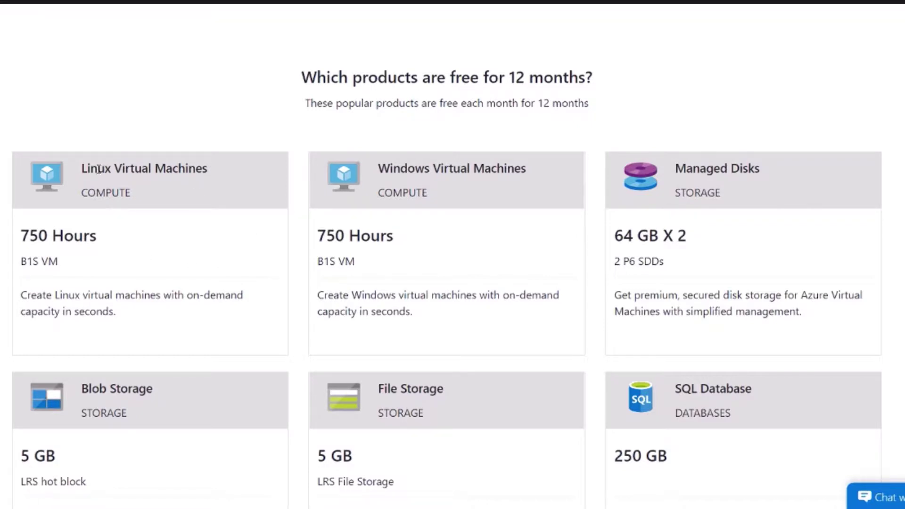
drag(388, 168, 596, 178)
click(541, 210)
scroll(782, 262, down, 5)
scroll(786, 265, up, 3)
scroll(786, 265, up, 4)
drag(389, 234, 448, 236)
click(442, 270)
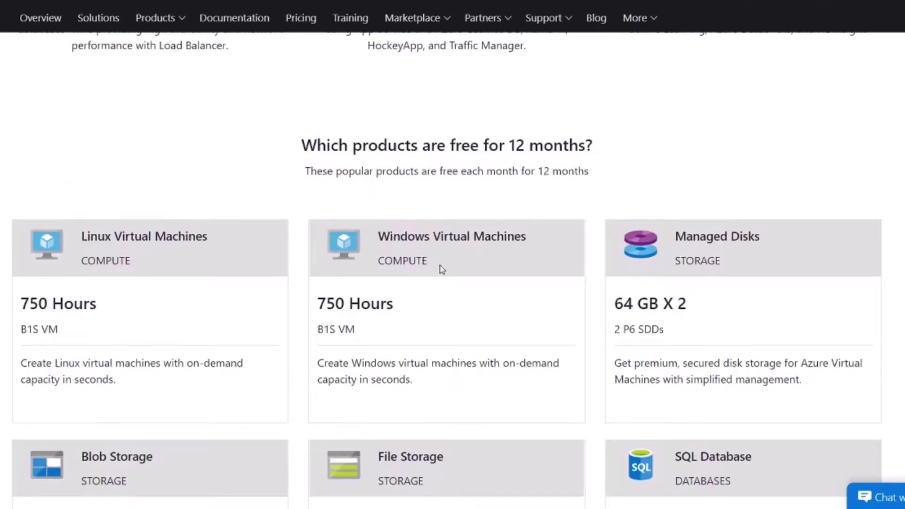
scroll(441, 269, down, 17)
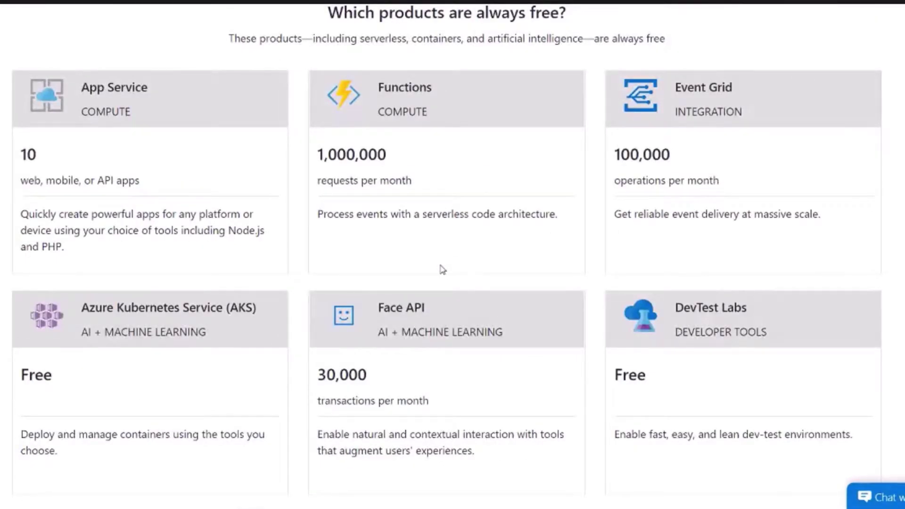
Step: Read the always-free products, briefly highlighting Face API, DevTest Labs and Kubernetes Service
scroll(442, 269, up, 1)
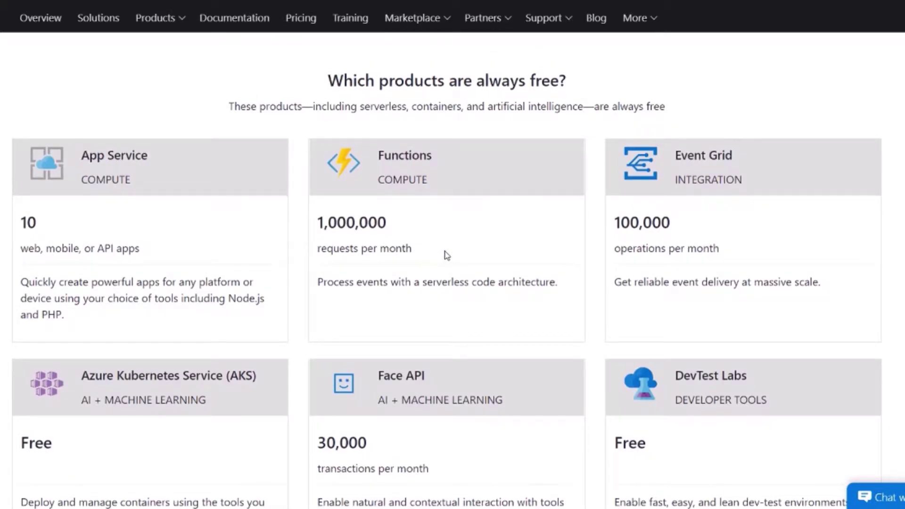
scroll(447, 255, down, 1)
scroll(448, 255, down, 1)
drag(375, 263, 521, 265)
click(522, 265)
drag(696, 262, 758, 268)
click(740, 322)
drag(107, 239, 257, 255)
click(272, 299)
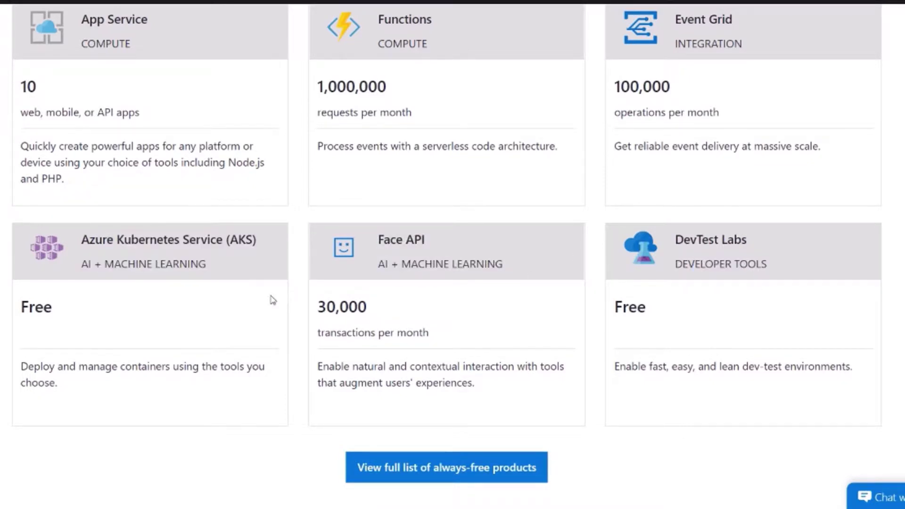
Step: Scroll through the FAQ to the page bottom and choose Start free
scroll(401, 289, down, 3)
scroll(401, 290, down, 8)
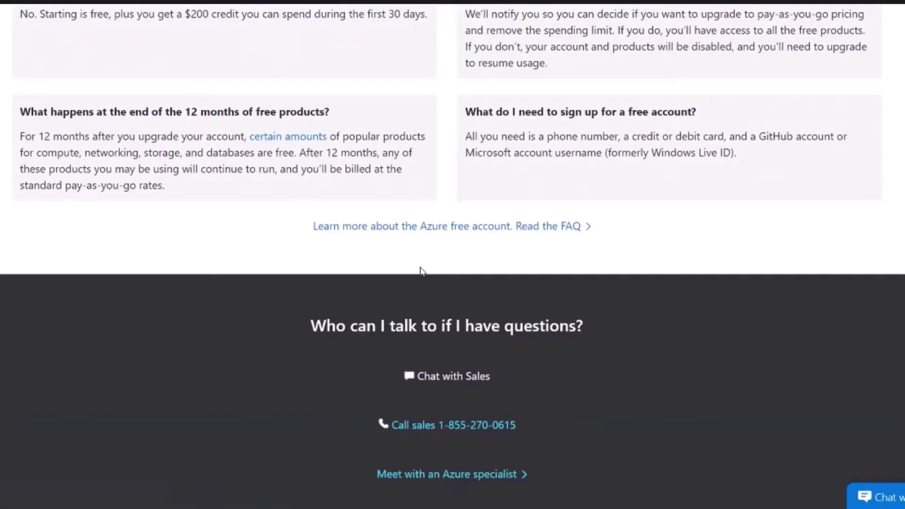
scroll(420, 270, up, 5)
scroll(418, 270, down, 5)
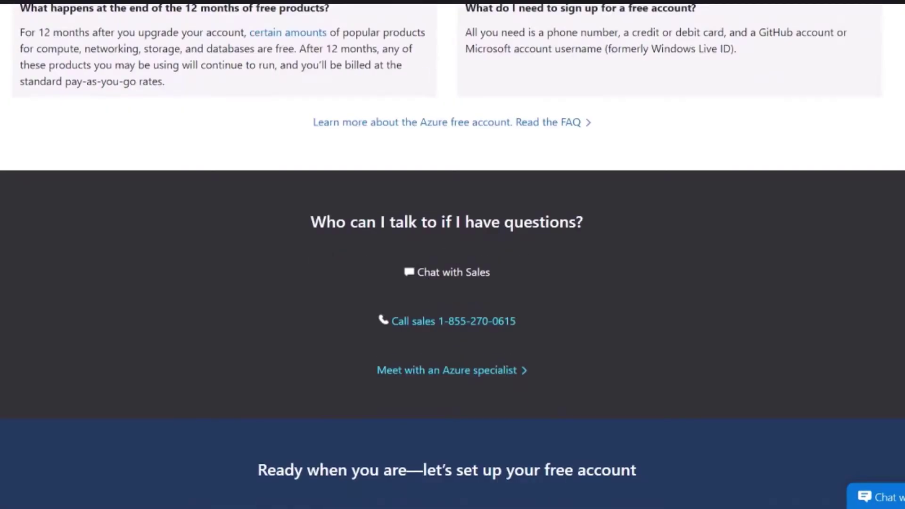
scroll(417, 270, down, 6)
click(448, 148)
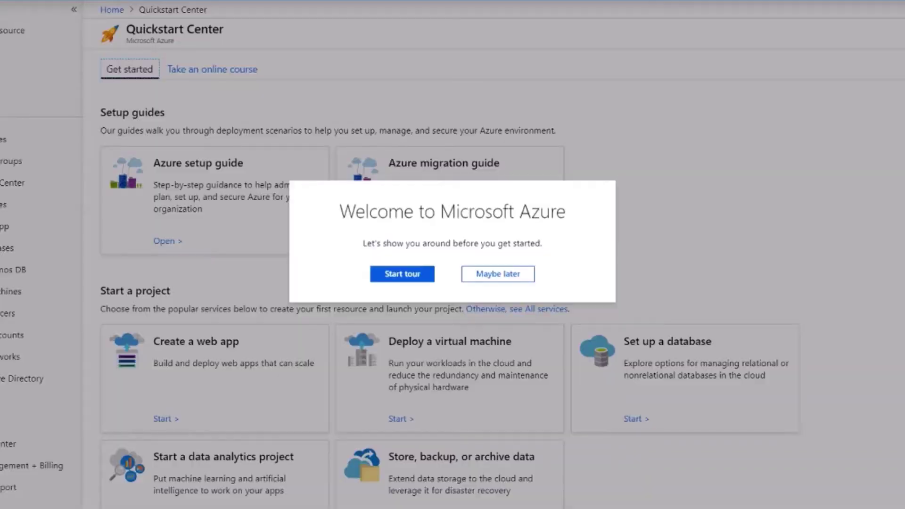
Step: Choose 'Maybe later' on the welcome dialog and look over the Quickstart Center
click(498, 274)
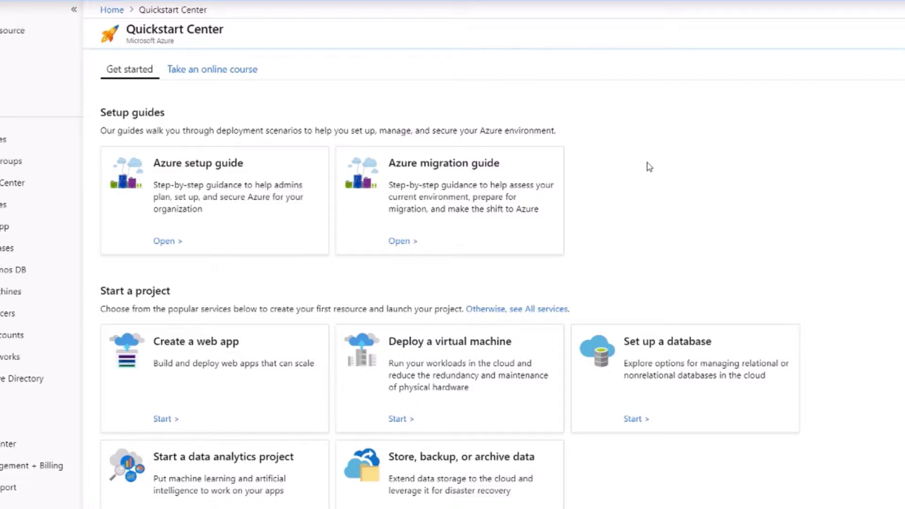
scroll(649, 166, down, 1)
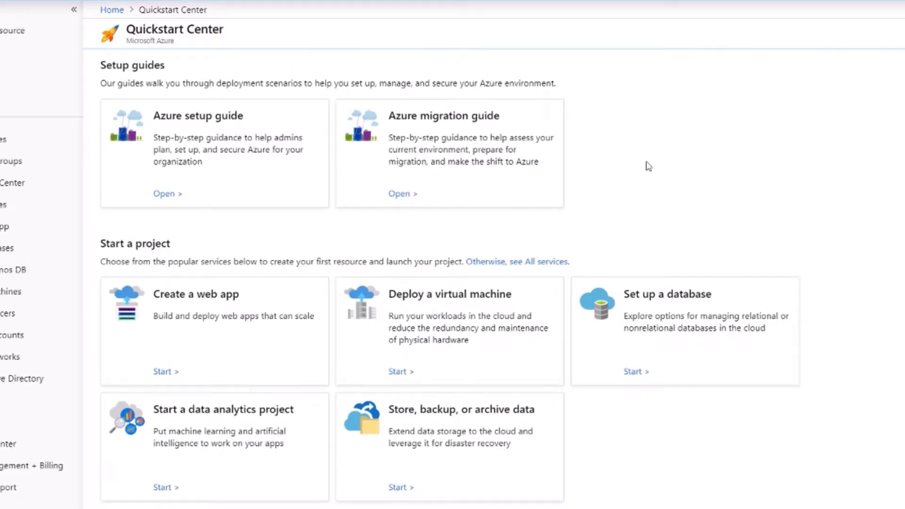
scroll(643, 165, up, 1)
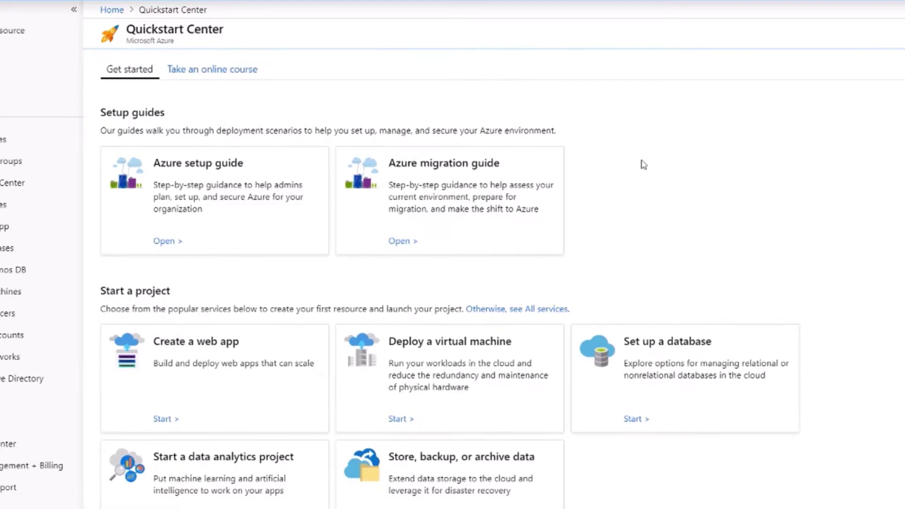
Step: Go to Virtual machines and choose Create virtual machine
click(5, 293)
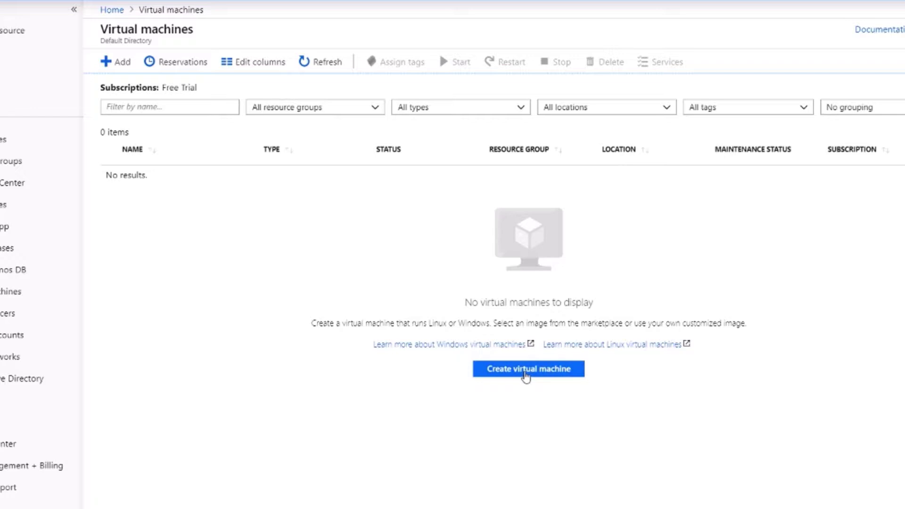
click(521, 374)
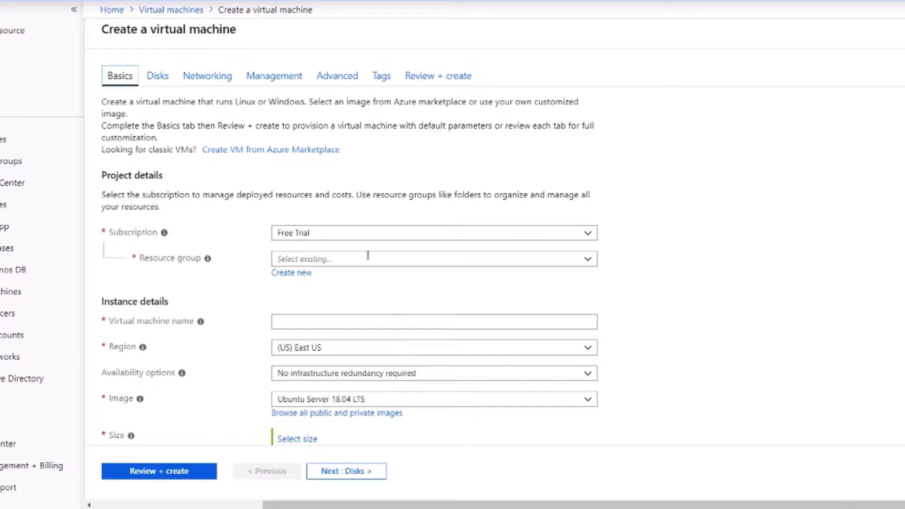
Step: Keep the Free Trial subscription and create a new resource group named TestResourceGroup
click(344, 233)
click(348, 218)
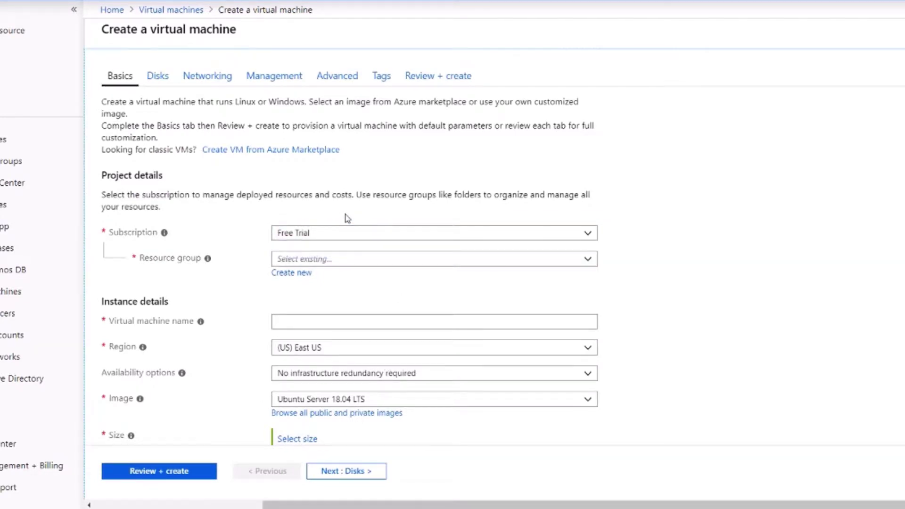
click(354, 258)
click(298, 273)
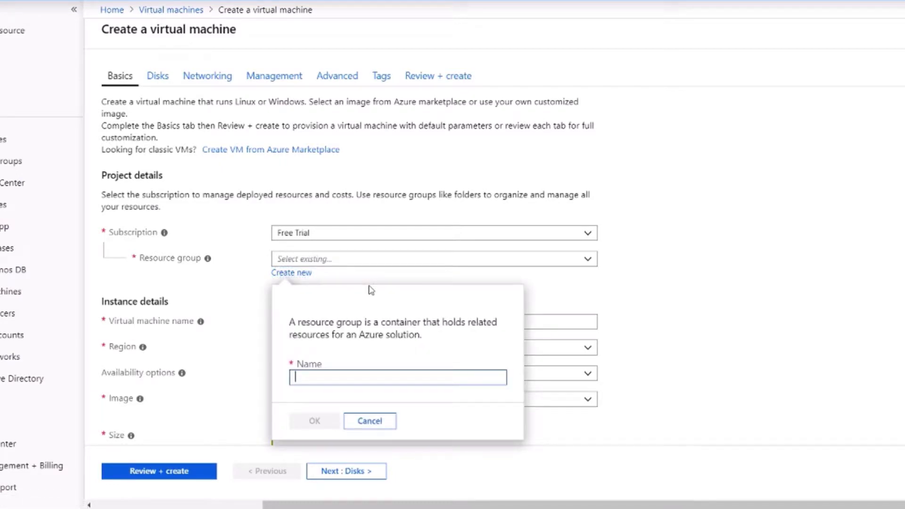
text(TestResourceGroup)
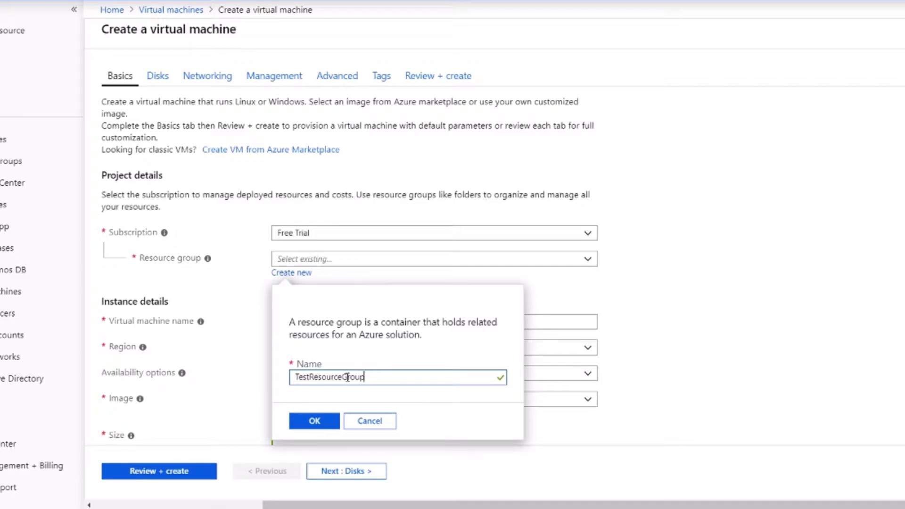
click(336, 417)
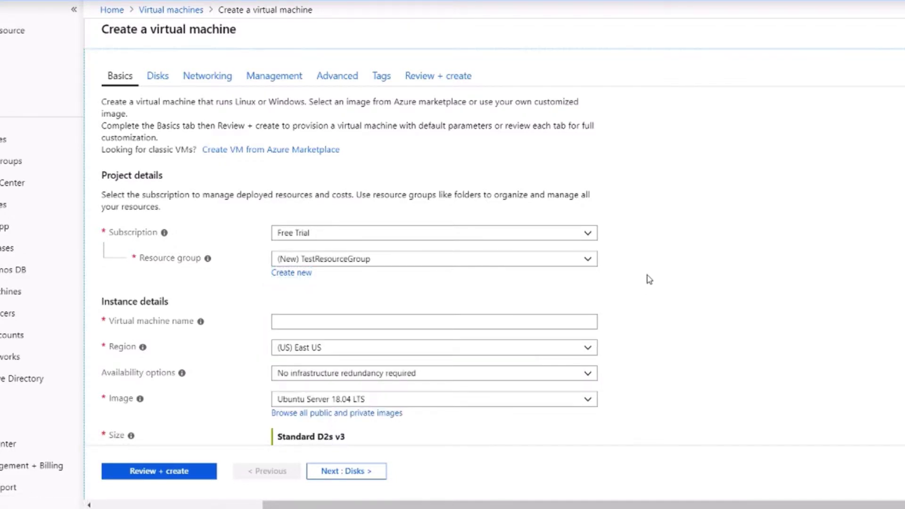
scroll(649, 280, down, 2)
Step: Name the VM TestVM, keeping region (US) East US and no infrastructure redundancy
click(388, 253)
text(Test)
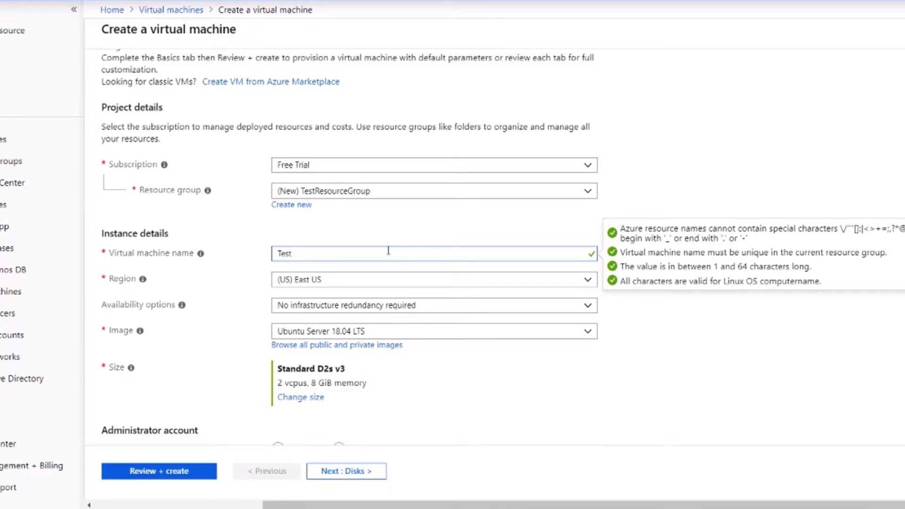
text(VM)
key(BackSpace)
key(BackSpace)
text(VM)
scroll(358, 236, down, 2)
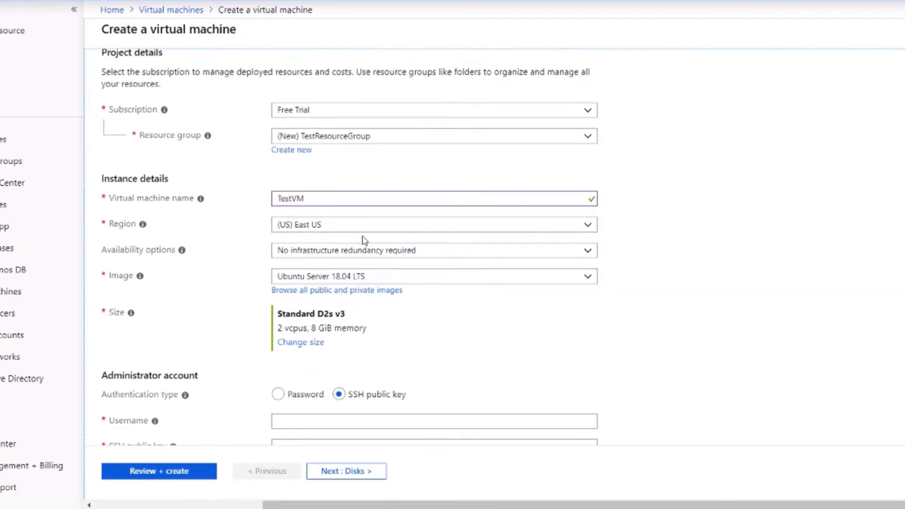
click(341, 215)
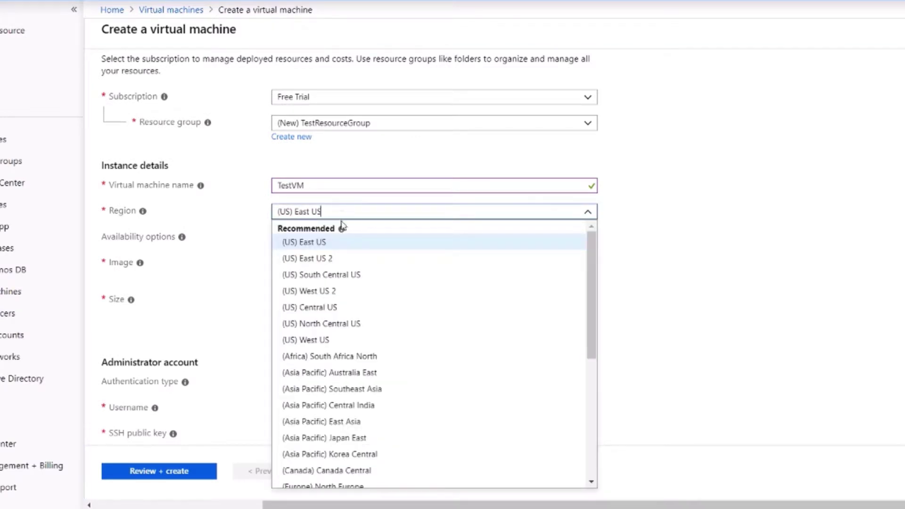
click(699, 231)
scroll(529, 202, down, 2)
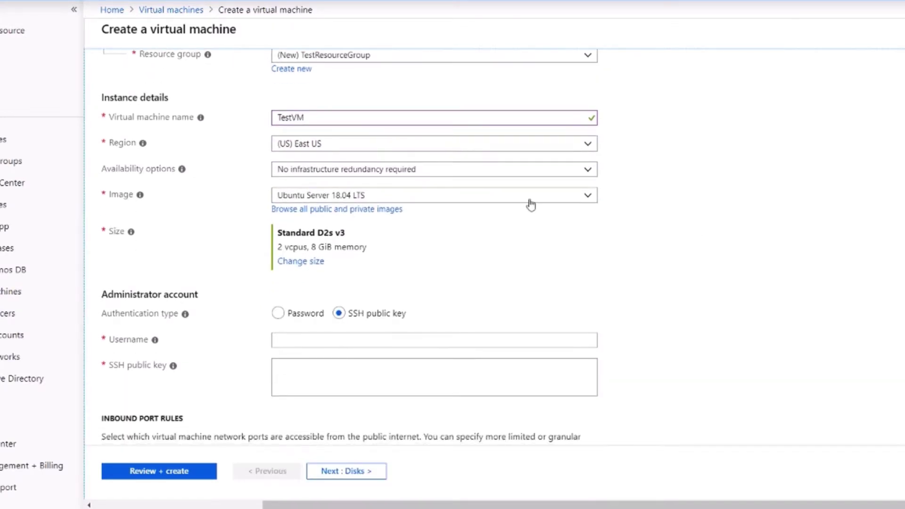
click(409, 176)
click(658, 169)
mouse_move(186, 172)
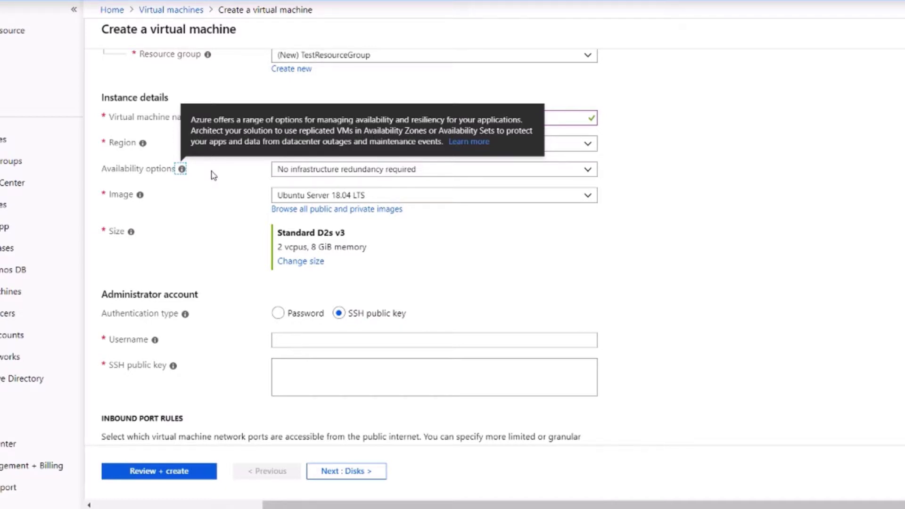
Step: Choose Ubuntu Server 16.04 LTS as the image and confirm it stays selected
scroll(343, 147, down, 2)
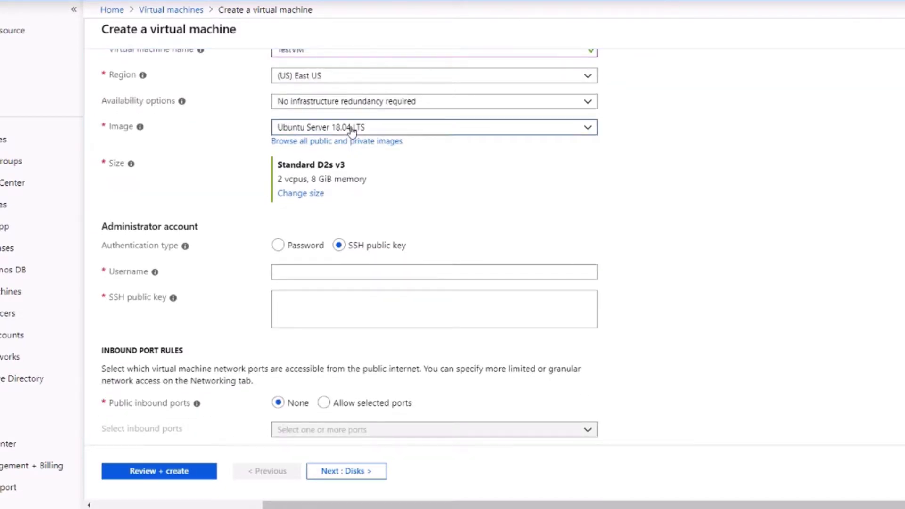
click(352, 128)
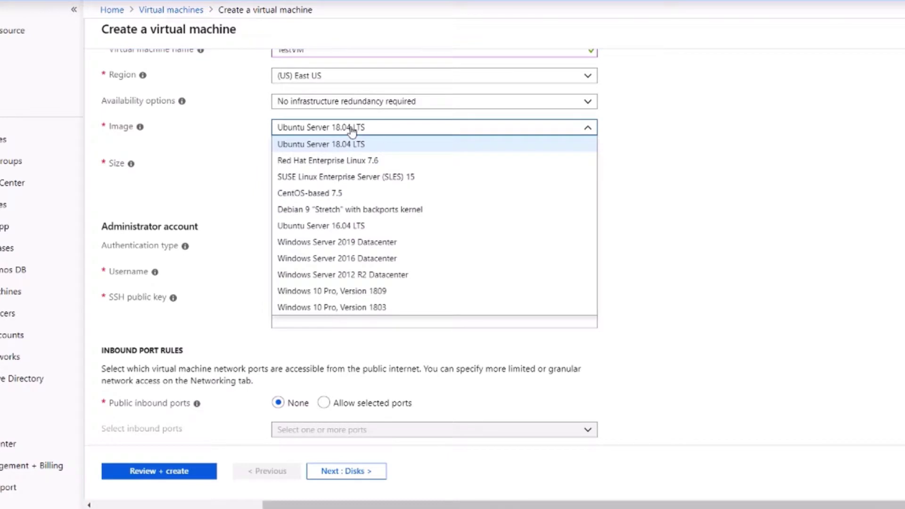
click(411, 230)
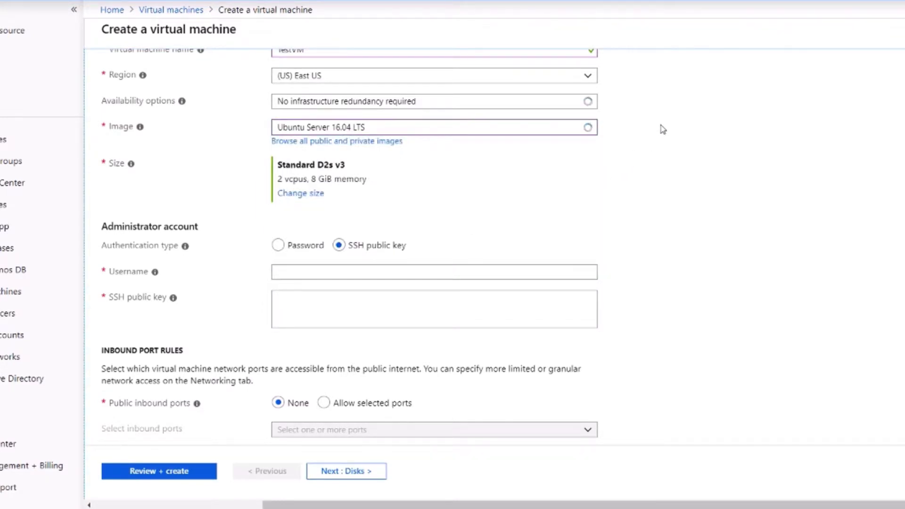
click(543, 135)
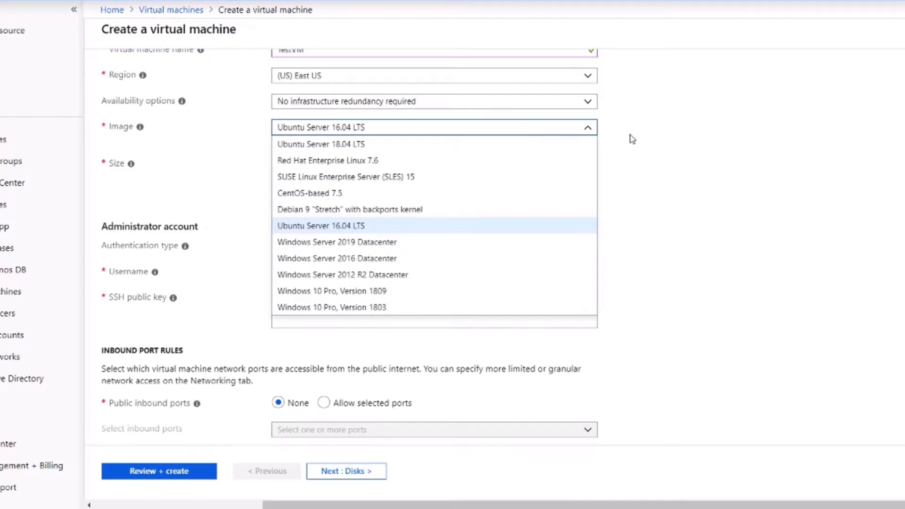
click(636, 150)
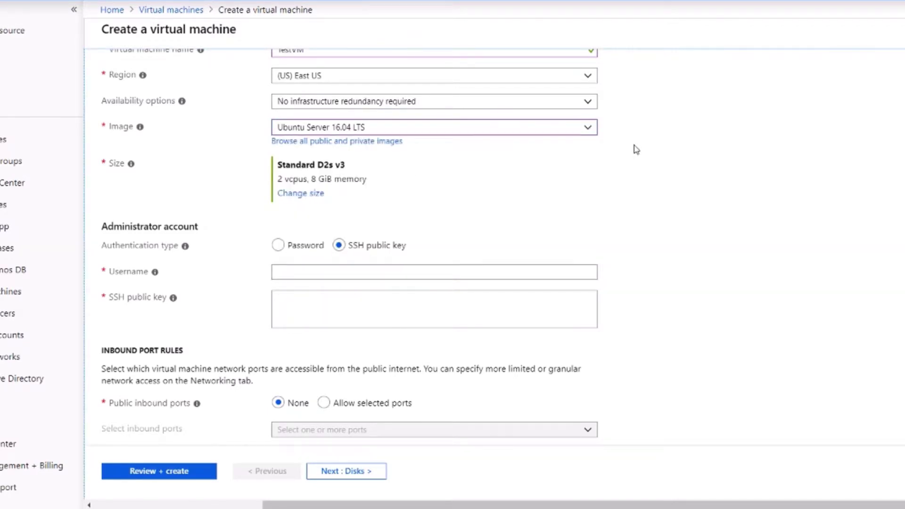
click(568, 130)
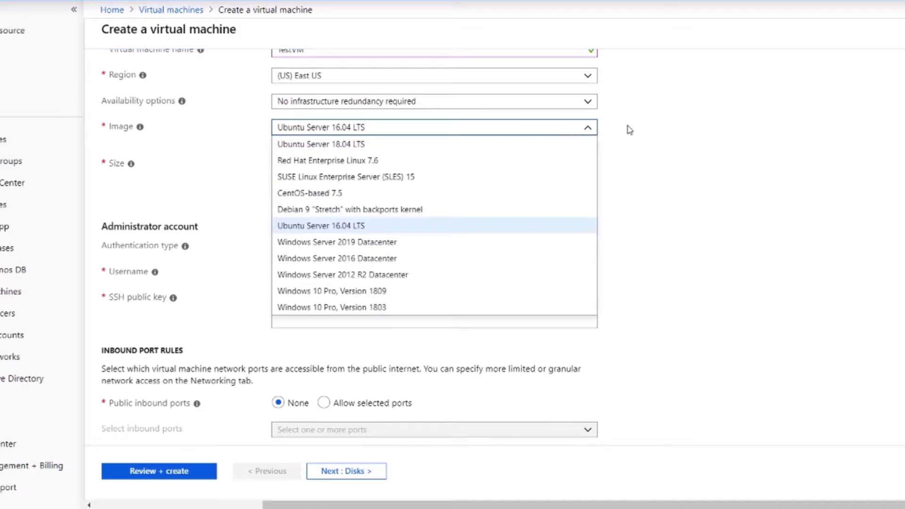
click(644, 159)
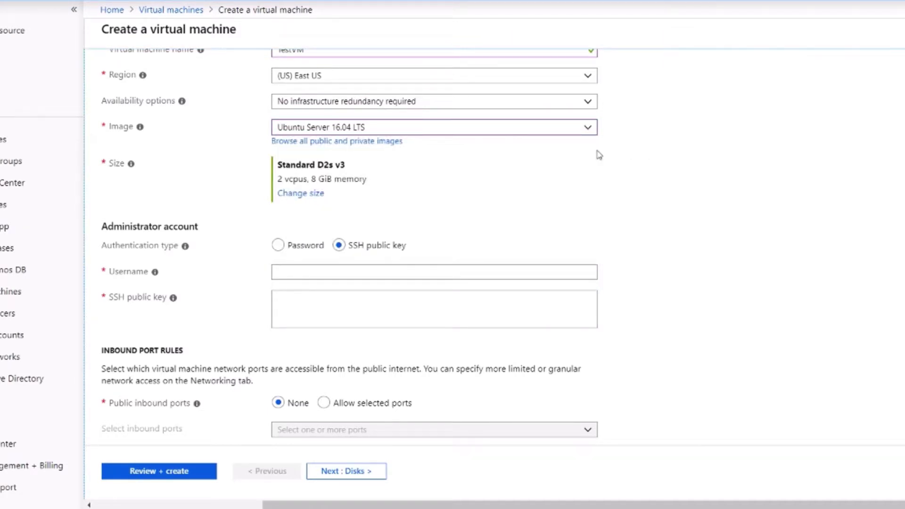
click(544, 132)
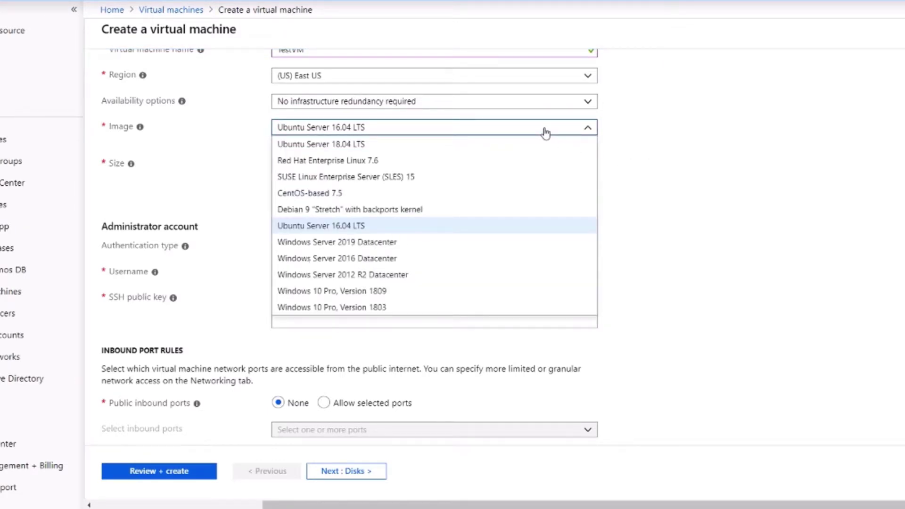
click(625, 156)
scroll(626, 157, down, 1)
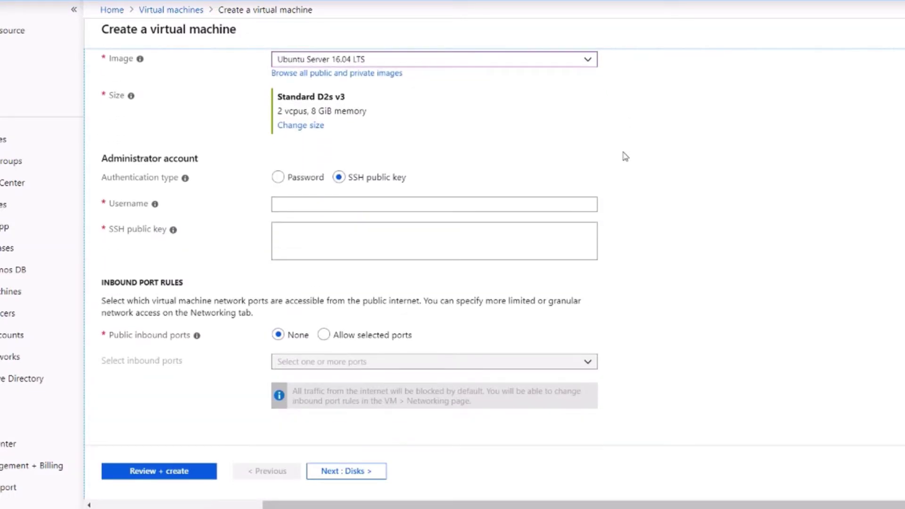
click(319, 126)
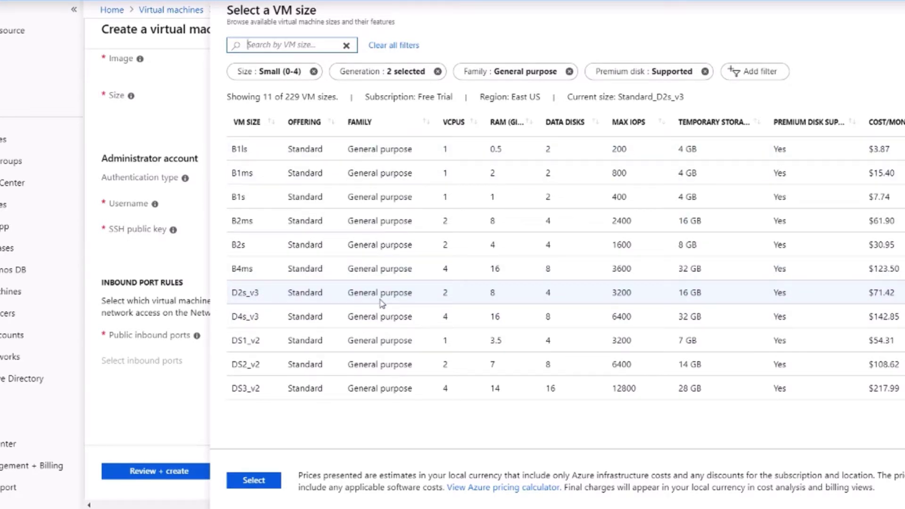
Step: Select the B1ls size (1 vCPU, 0.5 GiB memory) and confirm it
click(426, 155)
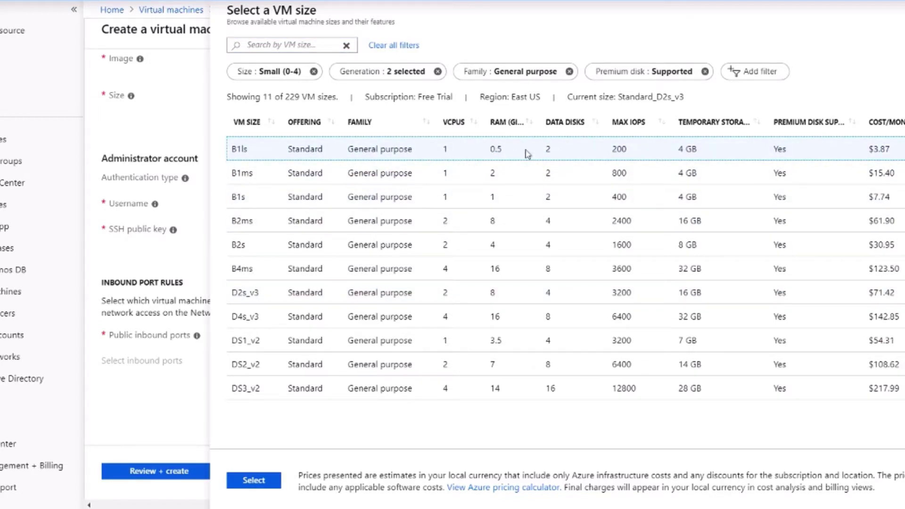
click(272, 479)
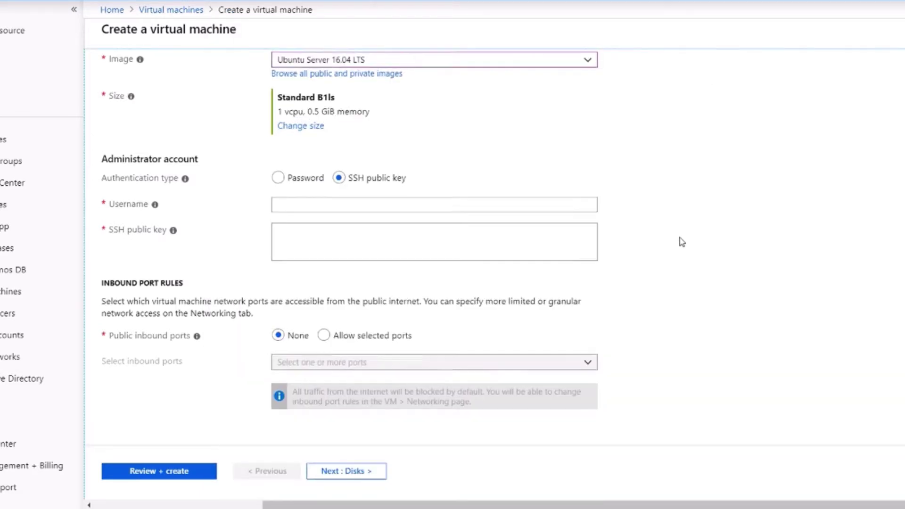
Step: Run Review + create, adding new diagnostics storage account secondarydi until validation passes
scroll(681, 241, up, 2)
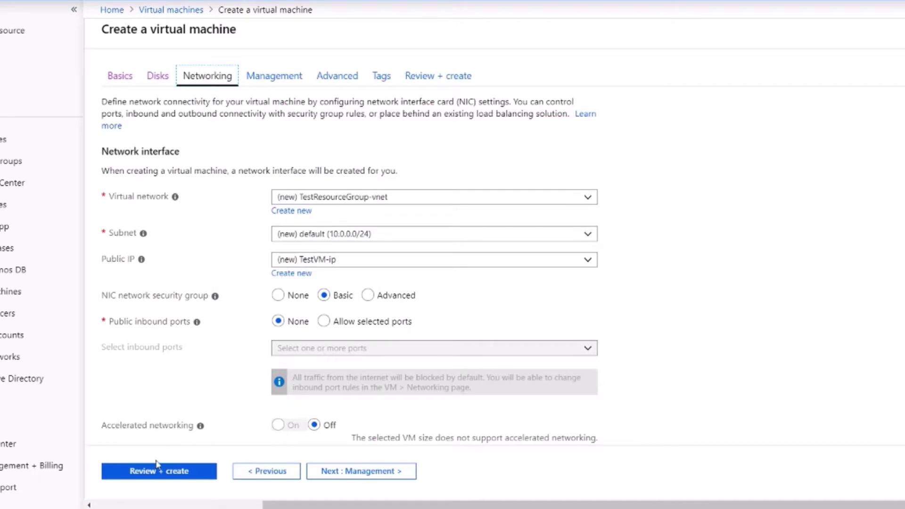
click(151, 474)
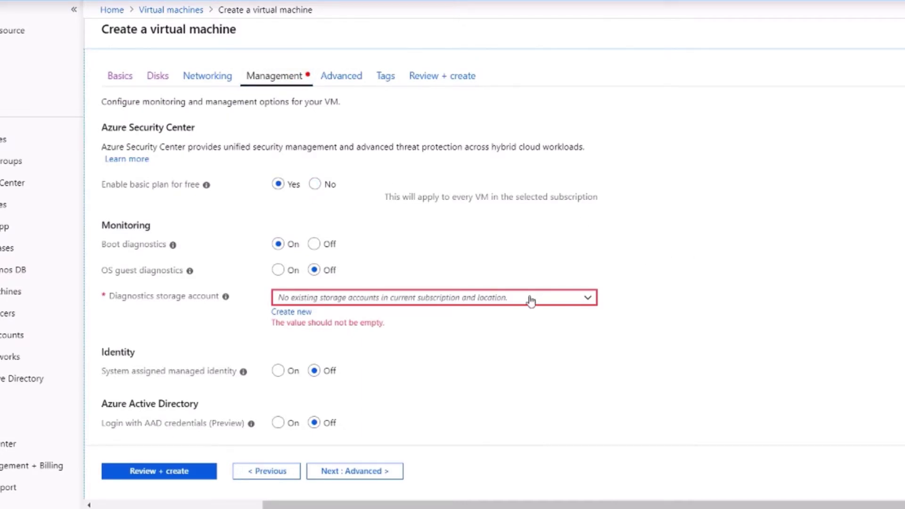
click(294, 313)
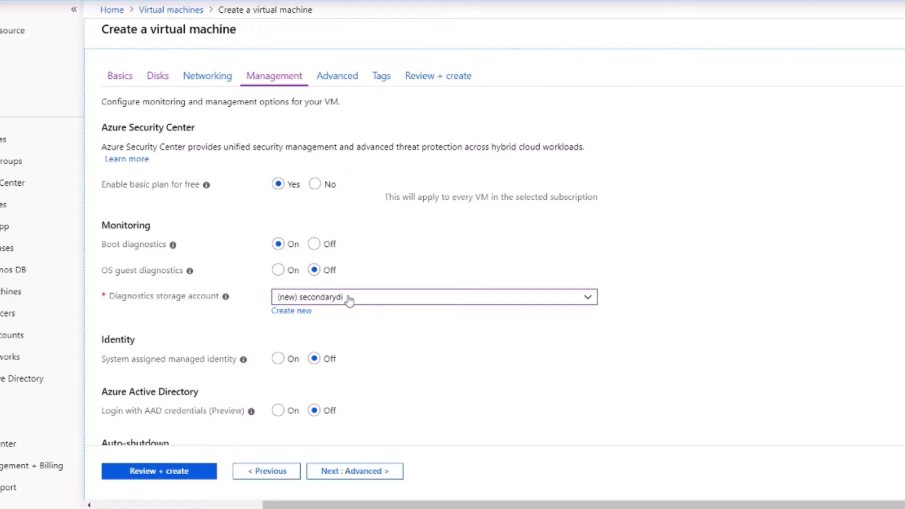
scroll(349, 299, down, 2)
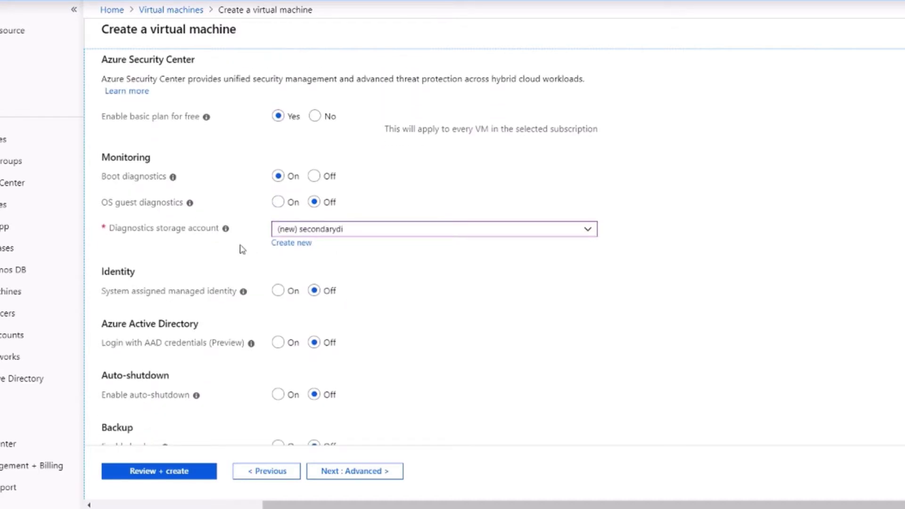
click(182, 233)
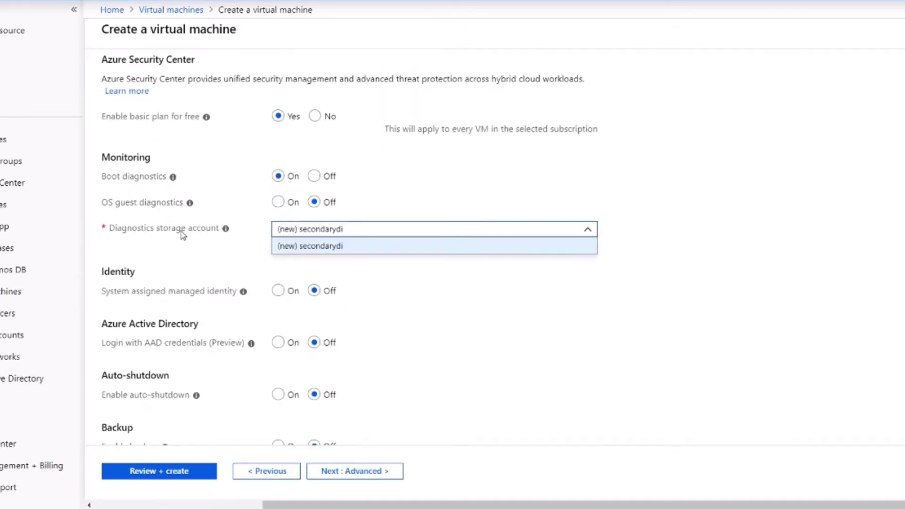
click(195, 255)
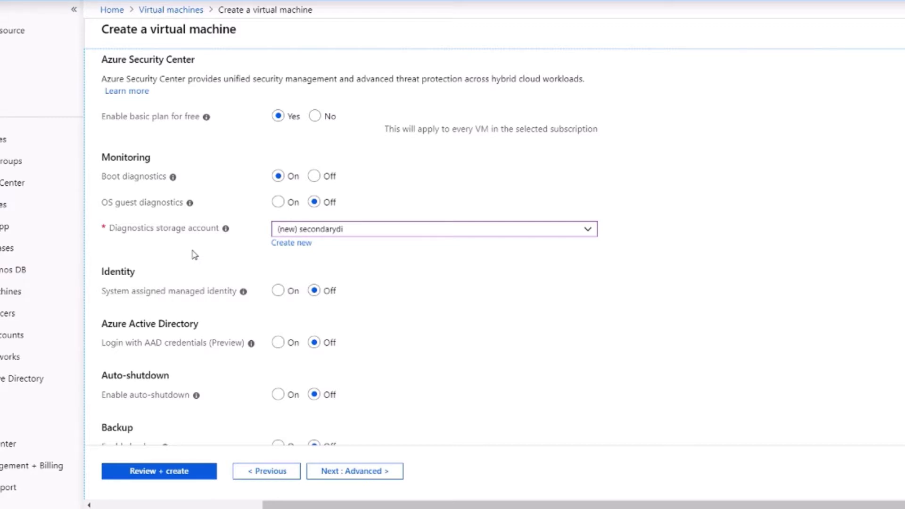
scroll(742, 258, down, 1)
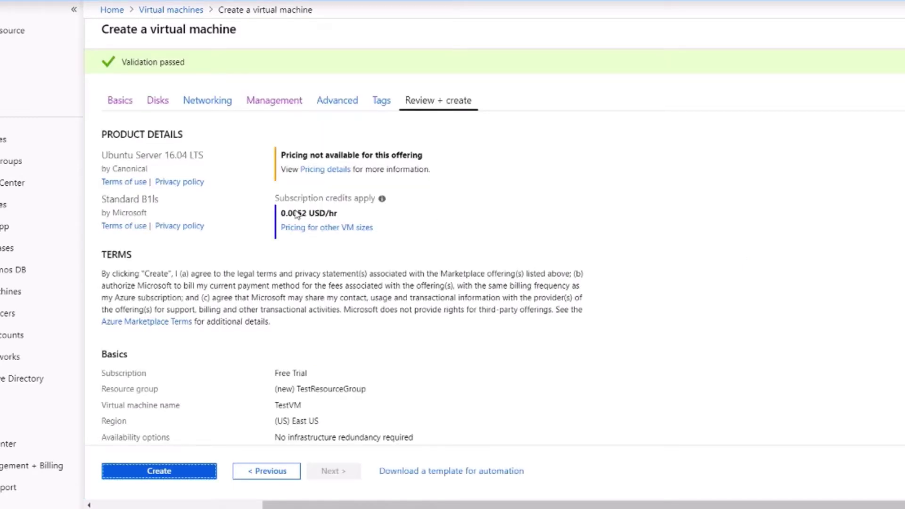
drag(293, 213, 321, 216)
Step: Review the Ubuntu 16.04 B1ls summary and create TestVM in TestResourceGroup
click(321, 216)
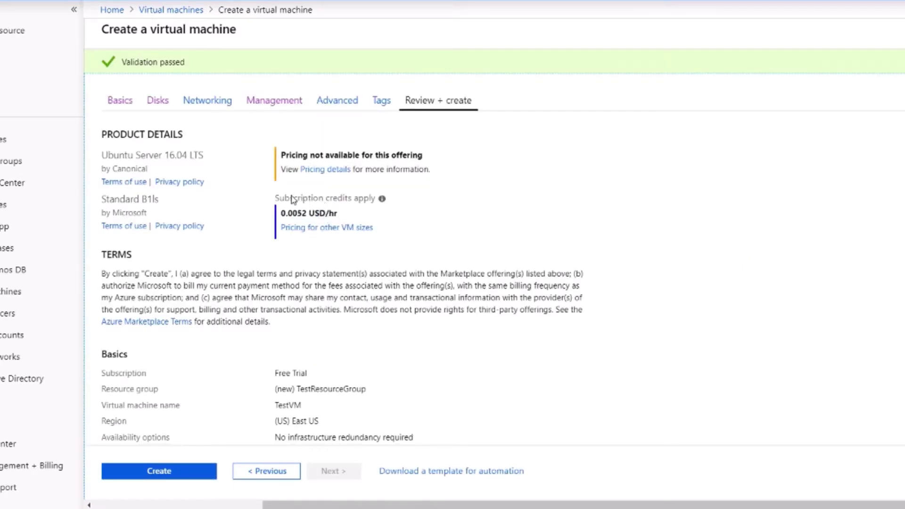
mouse_move(383, 202)
scroll(427, 223, down, 8)
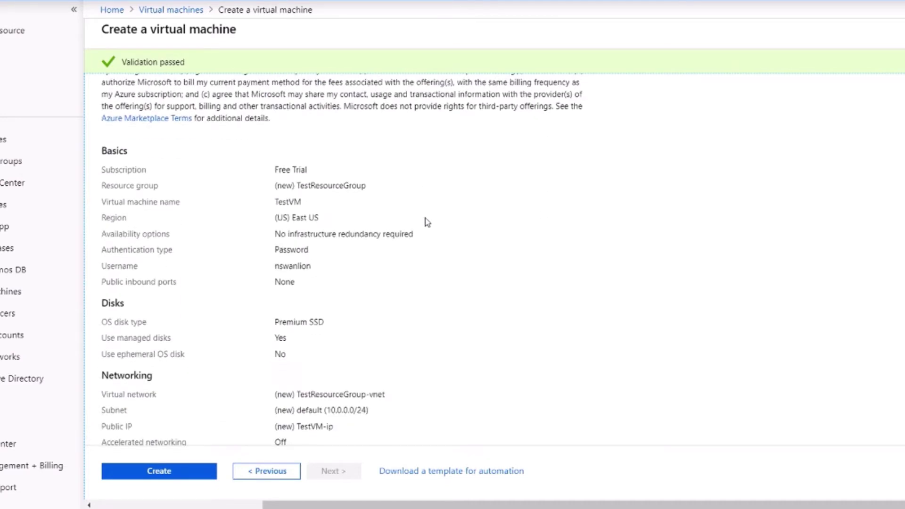
scroll(427, 223, down, 1)
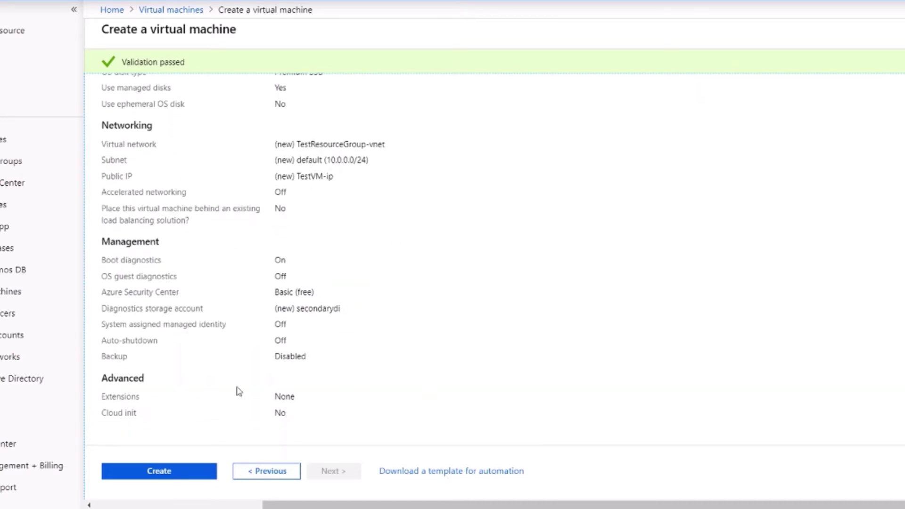
click(177, 475)
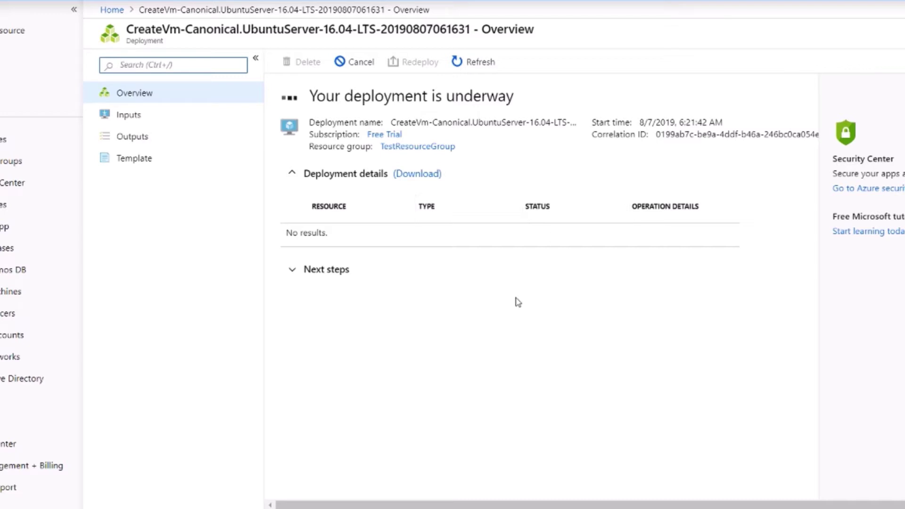
triple_click(364, 98)
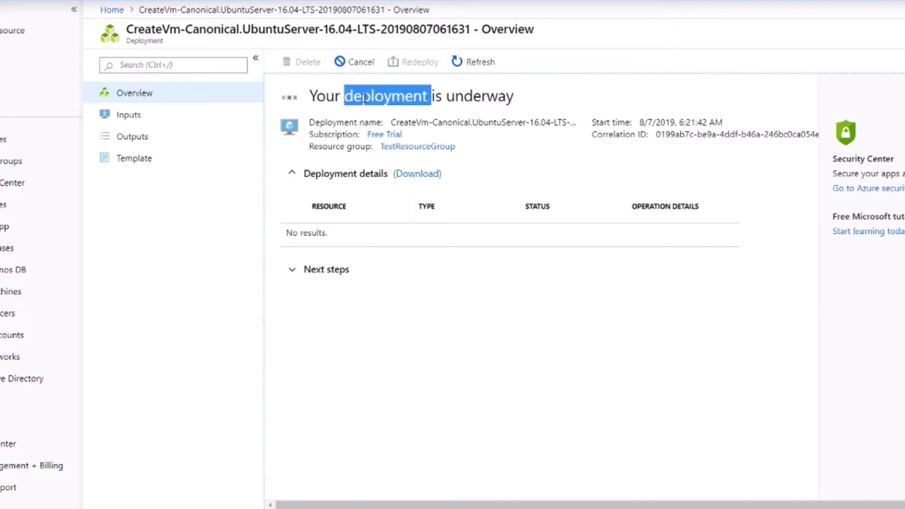
click(365, 97)
triple_click(367, 96)
click(371, 94)
drag(344, 97, 422, 97)
click(423, 96)
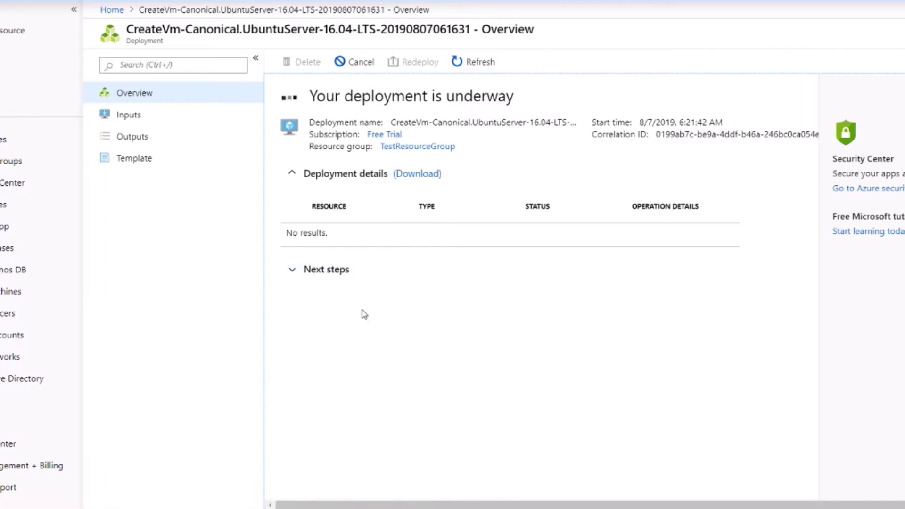
click(297, 279)
click(294, 278)
Step: Refresh the deployment status and review the deployment's input parameters
click(474, 60)
click(429, 343)
click(157, 115)
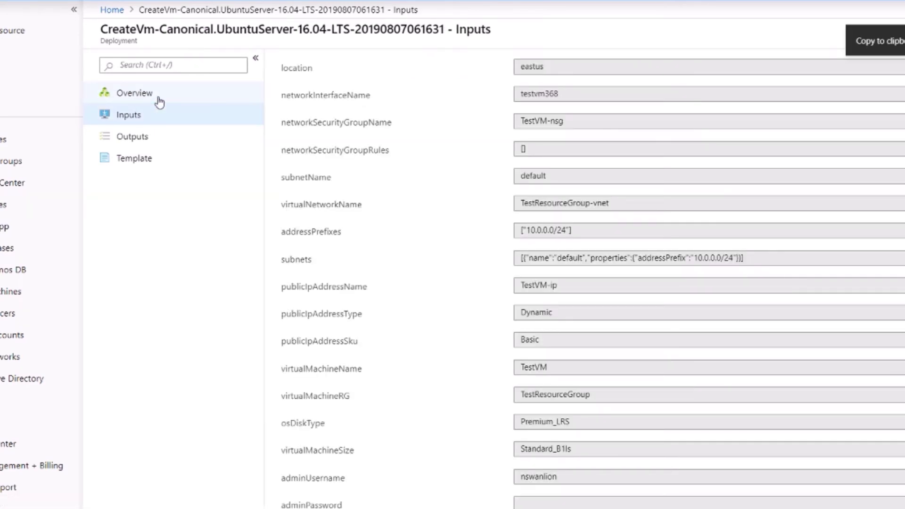
scroll(391, 123, down, 3)
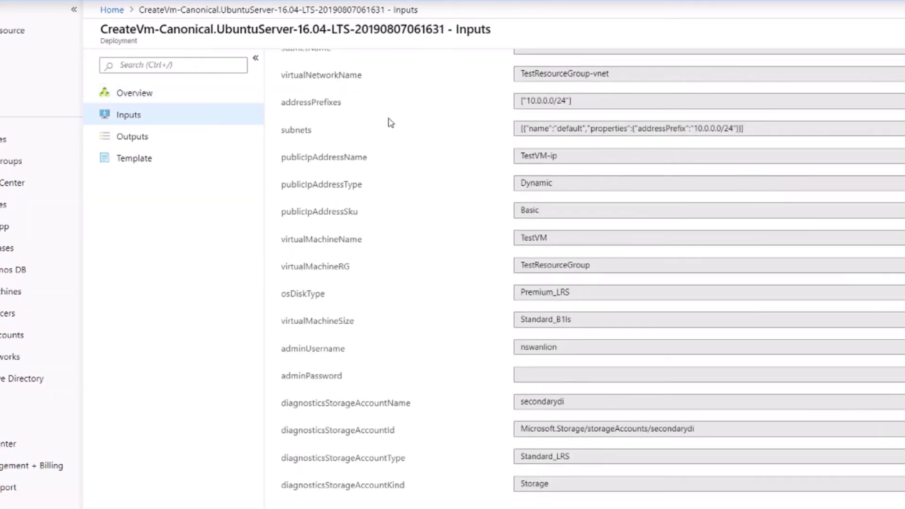
scroll(390, 123, up, 3)
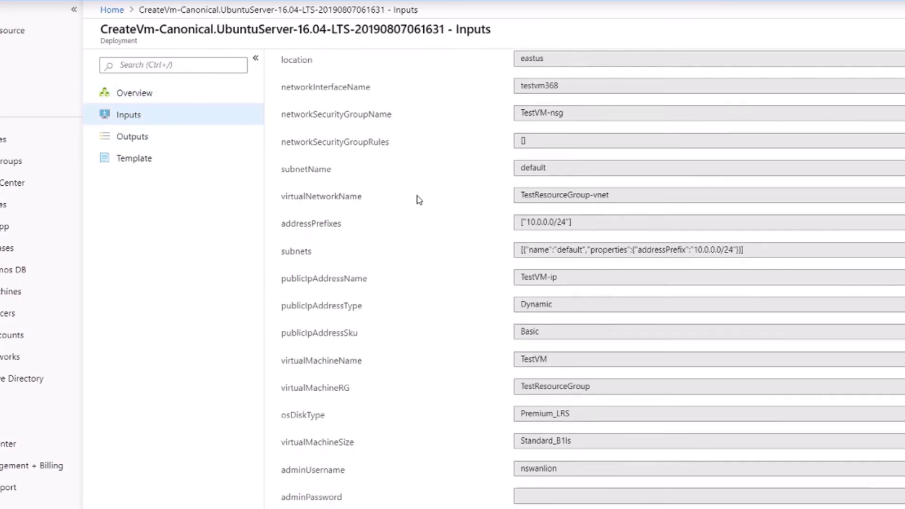
scroll(418, 200, down, 3)
scroll(416, 200, up, 3)
Step: Return to the deployment overview and open the TestVM resource page
click(172, 96)
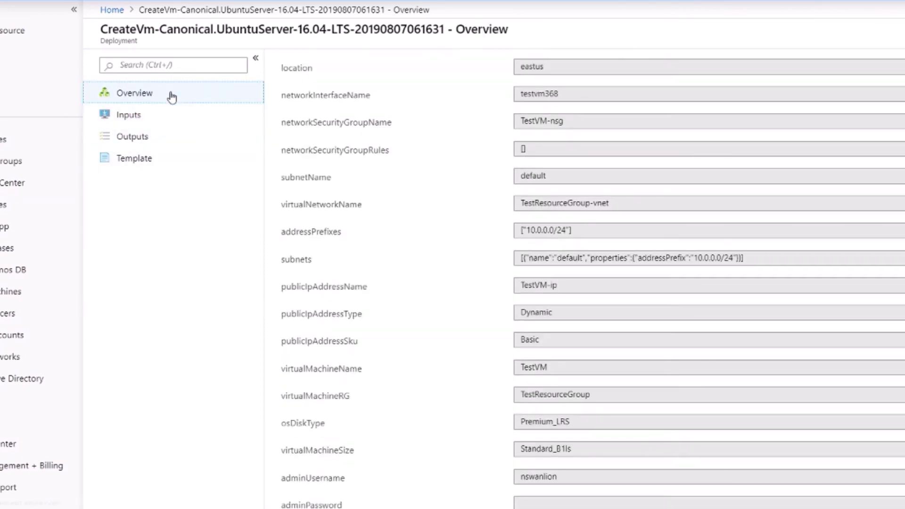
click(312, 308)
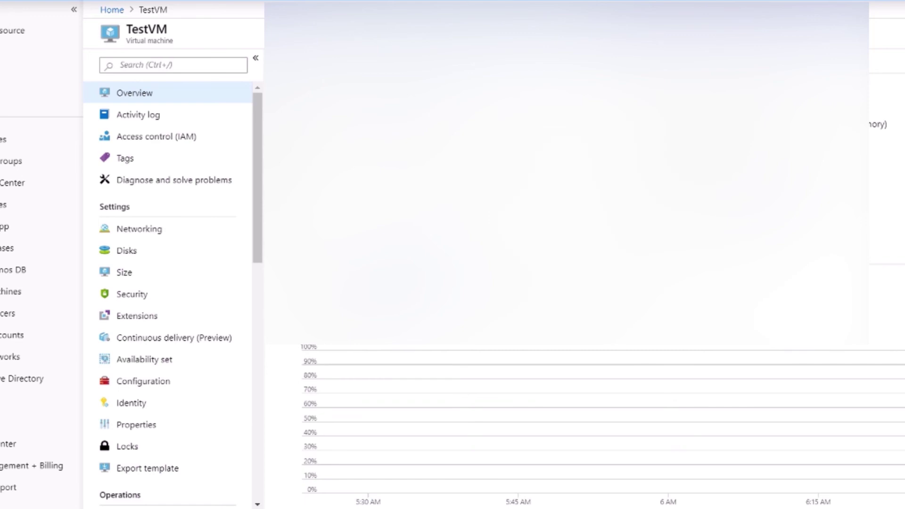
scroll(592, 330, down, 6)
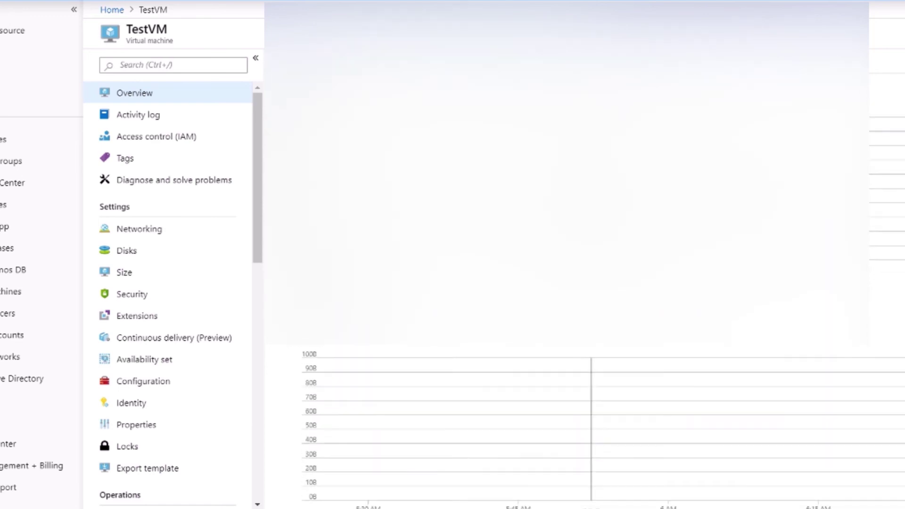
scroll(592, 330, up, 5)
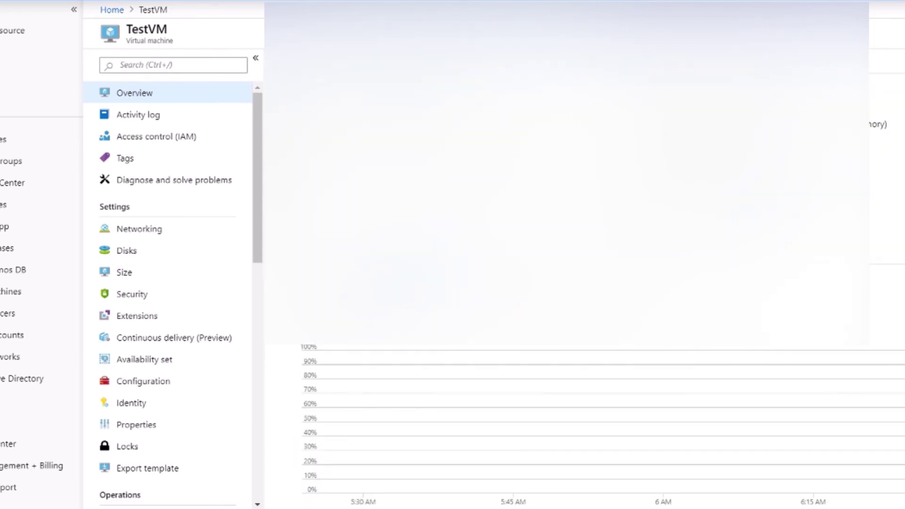